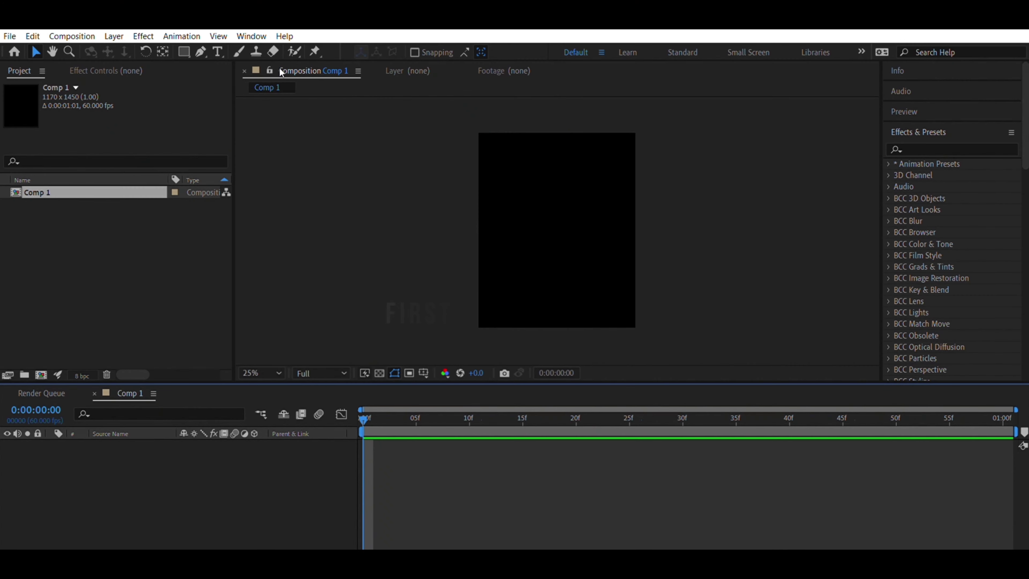
Step: Create a new text layer reading 'wonder woman' at the comp centre
{"action": "left_click", "coordinate": [218, 51]}
{"action": "key", "text": "ctrl+alt+shift+t"}
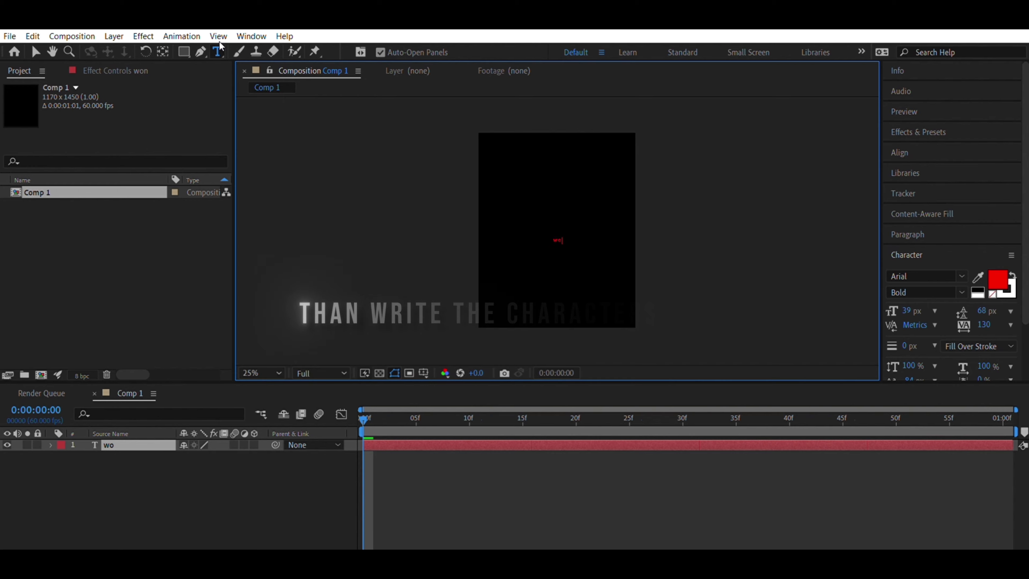
{"action": "type", "text": "wonder woman"}
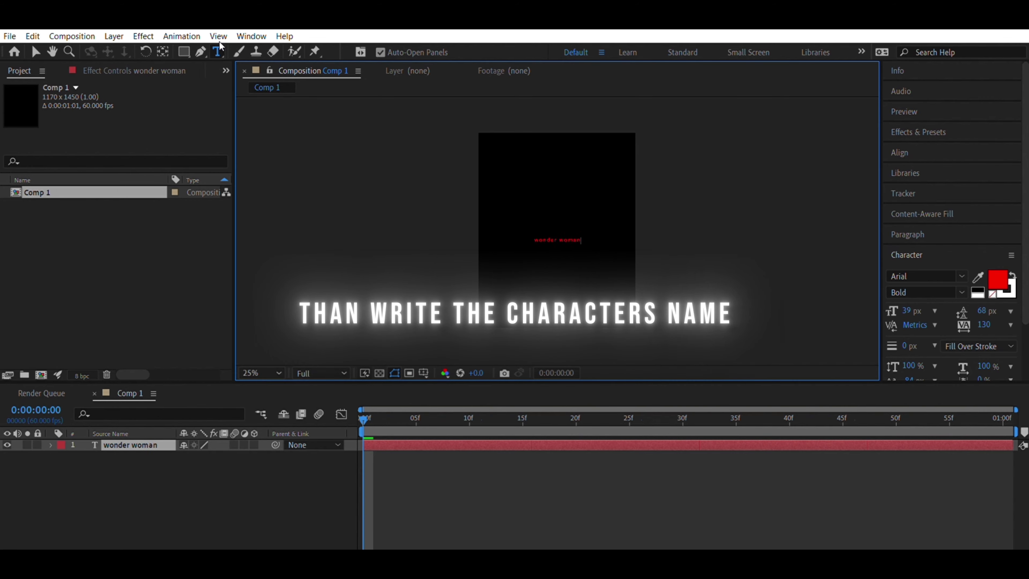
{"action": "key", "text": "Escape"}
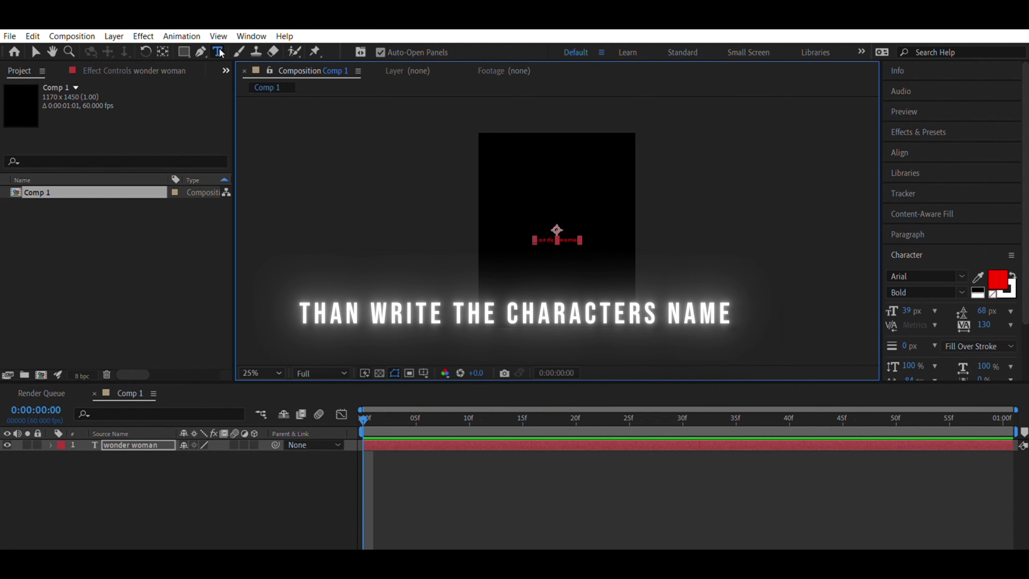
Step: Align the 'wonder woman' text to the composition's horizontal and vertical centre
{"action": "double_click", "coordinate": [444, 445]}
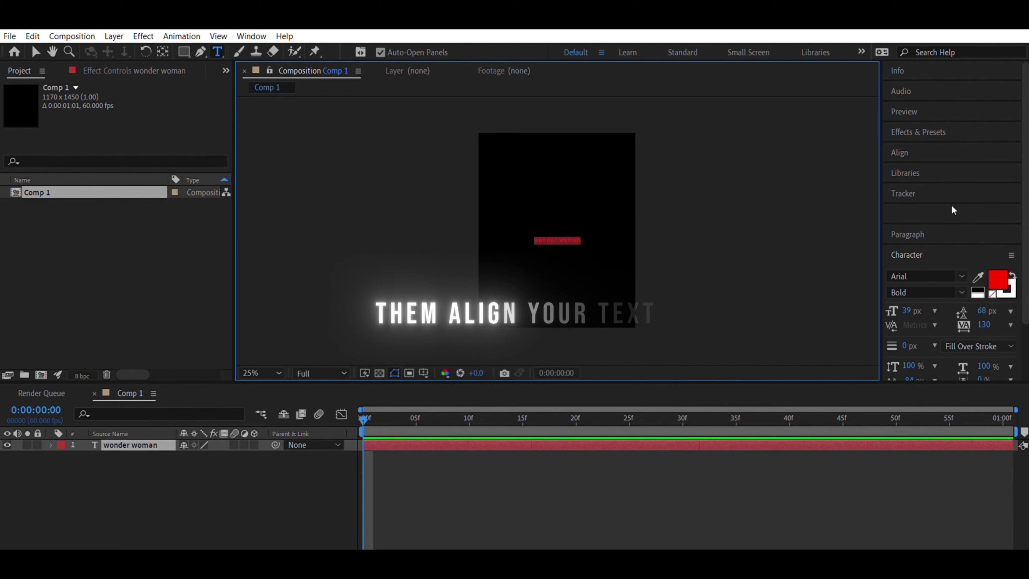
{"action": "left_click", "coordinate": [928, 152]}
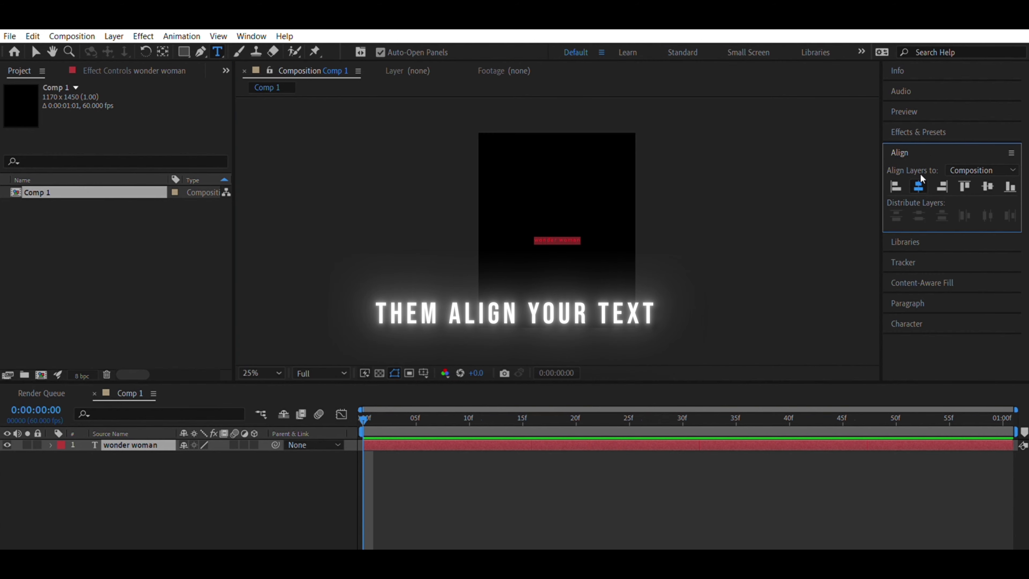
{"action": "left_click", "coordinate": [920, 186]}
{"action": "left_click", "coordinate": [988, 187]}
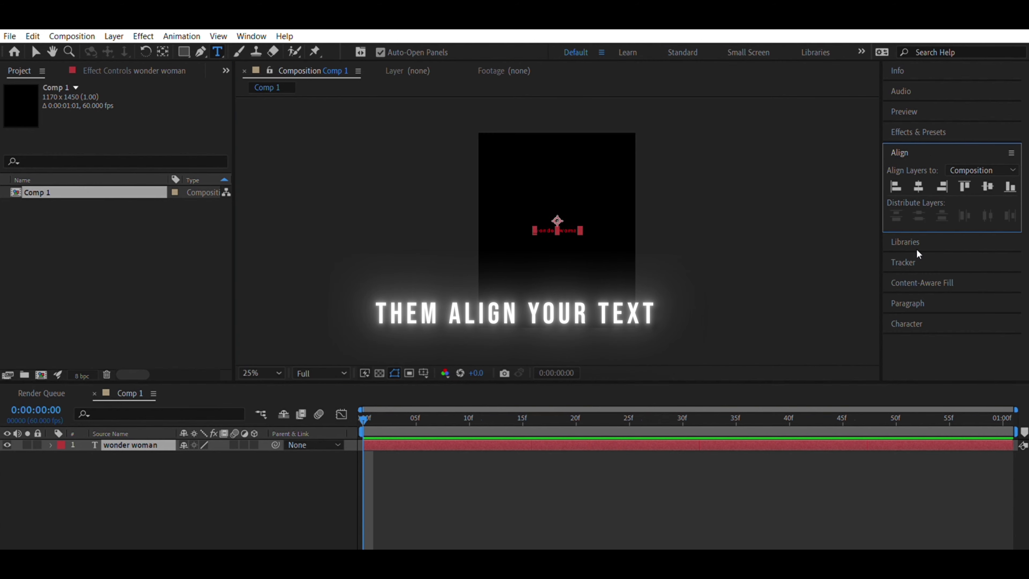
{"action": "left_click", "coordinate": [917, 322]}
{"action": "left_click", "coordinate": [931, 275]}
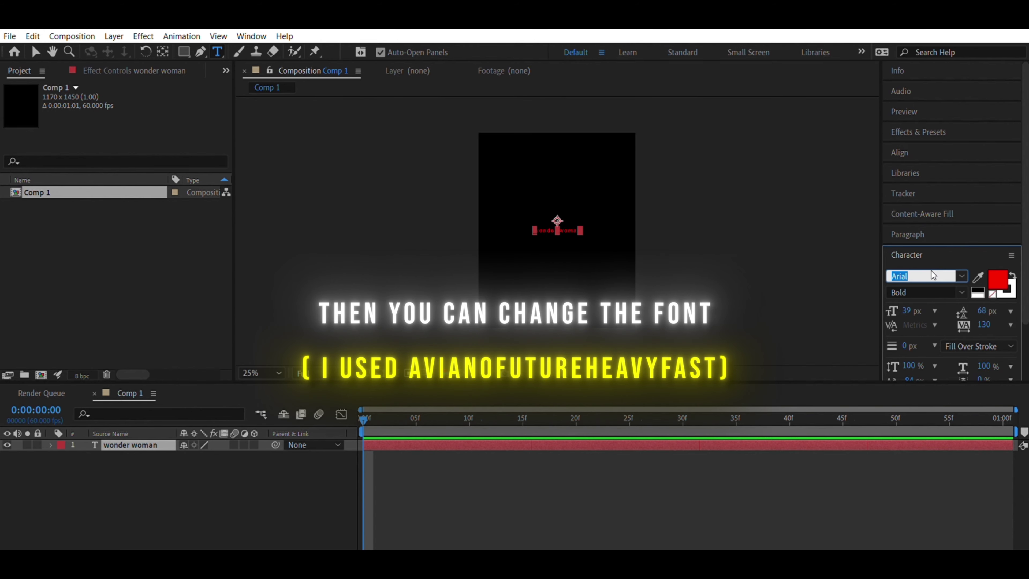
Step: Change the title to the AvianoFutureHeavy font at 73 px with a white fill
{"action": "type", "text": "av"}
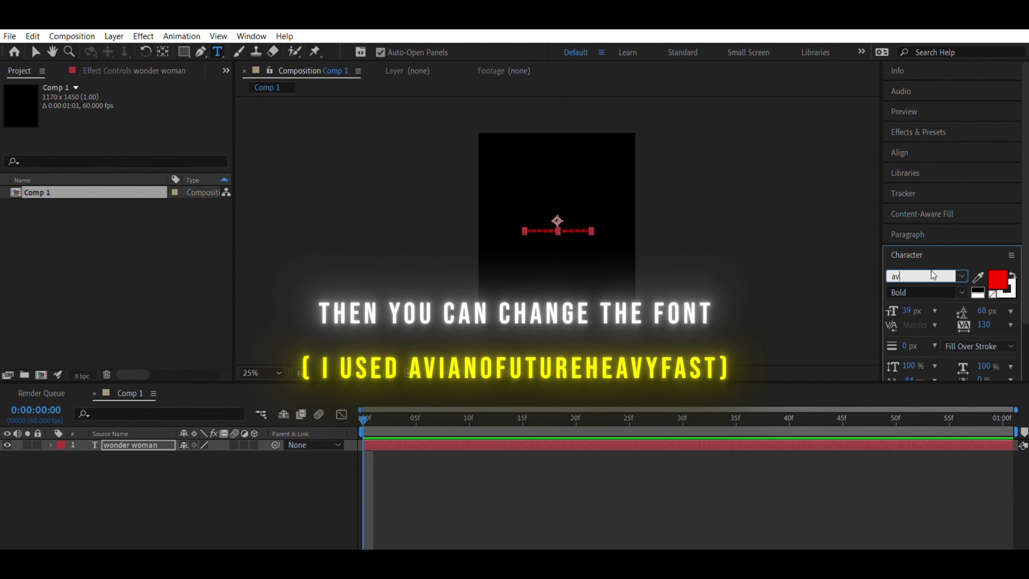
{"action": "key", "text": "Return"}
{"action": "mouse_move", "coordinate": [914, 310]}
{"action": "left_mouse_down"}
{"action": "mouse_move", "coordinate": [929, 301]}
{"action": "mouse_move", "coordinate": [932, 320]}
{"action": "left_mouse_up"}
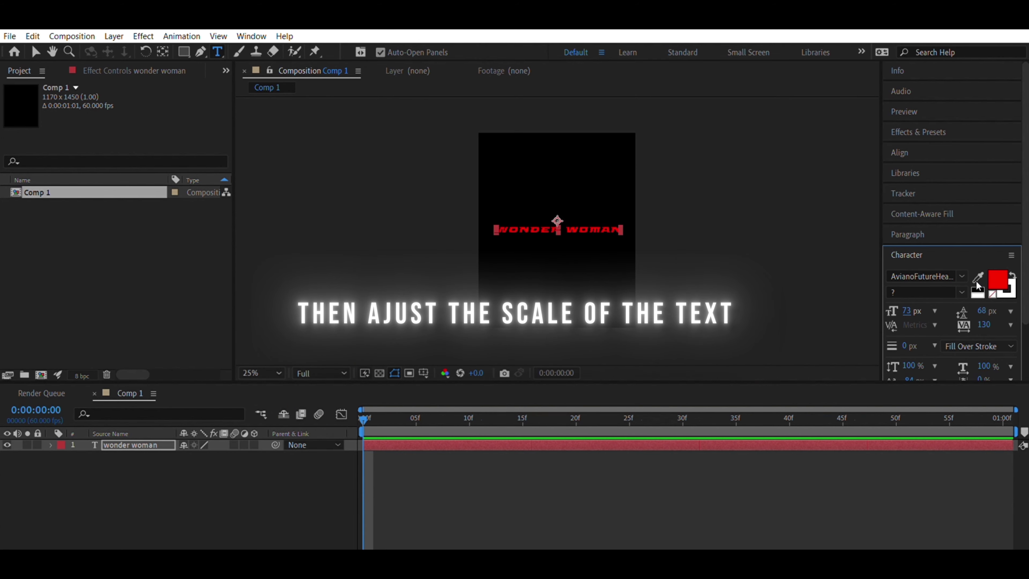
{"action": "left_click", "coordinate": [978, 285]}
{"action": "scroll", "coordinate": [935, 349], "scroll_direction": "down", "scroll_amount": 3}
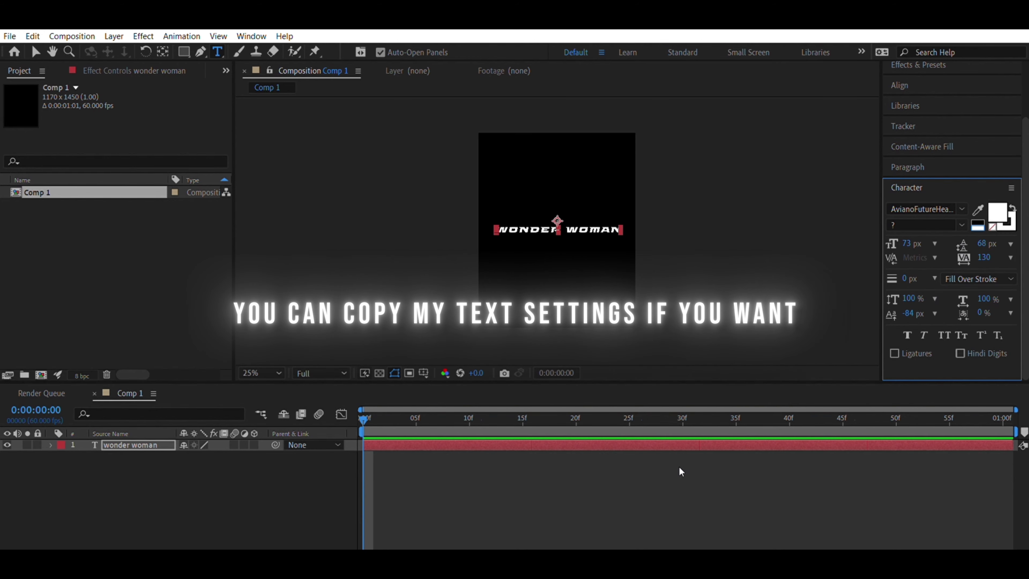
{"action": "scroll", "coordinate": [946, 219], "scroll_direction": "up", "scroll_amount": 3}
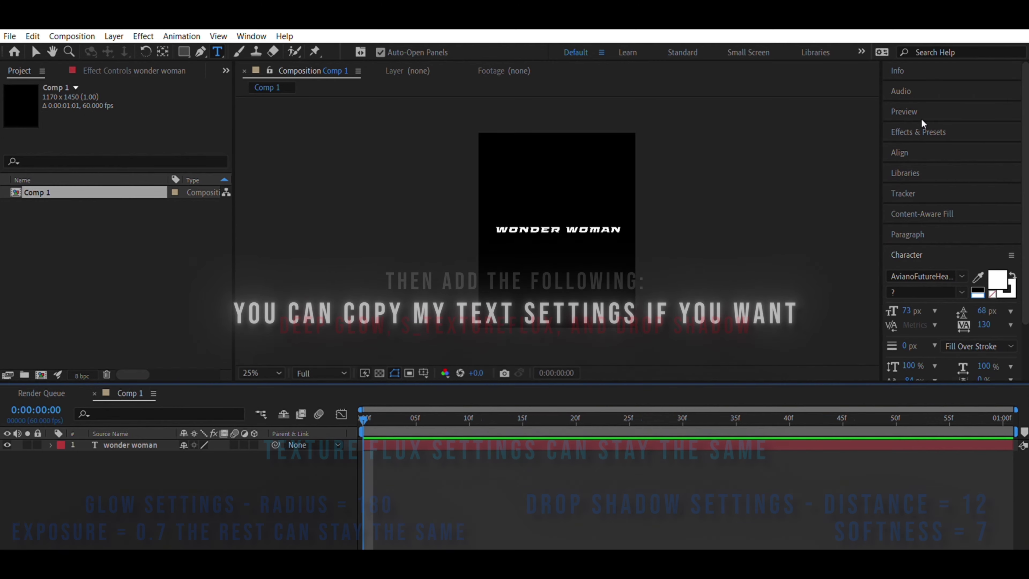
Step: Apply the Deep Glow preset found by searching 'deep glow', and expand S_TextureFlux's settings
{"action": "left_click", "coordinate": [922, 133]}
{"action": "left_click", "coordinate": [917, 148]}
{"action": "type", "text": "deep glow"}
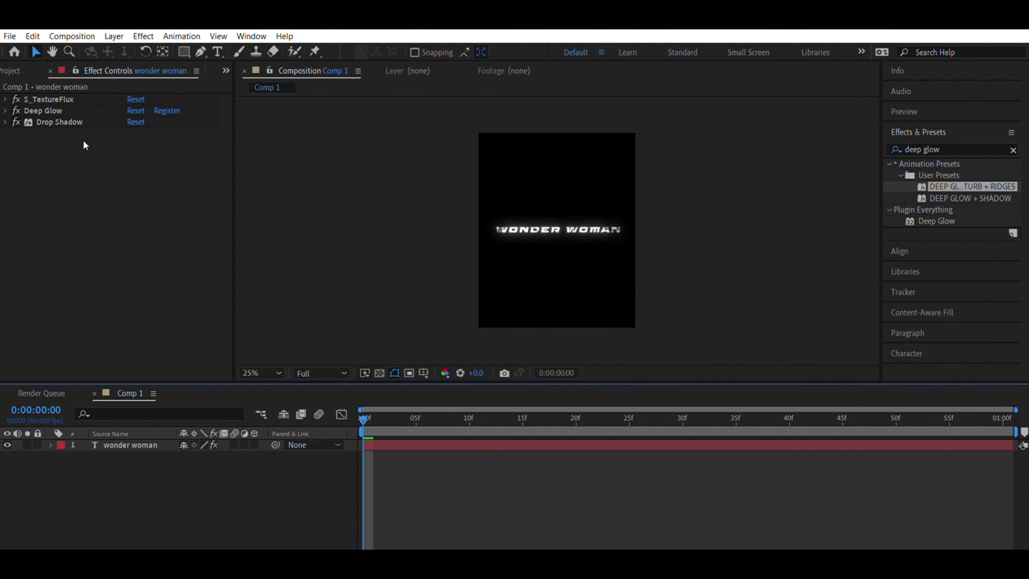
{"action": "left_click", "coordinate": [5, 99]}
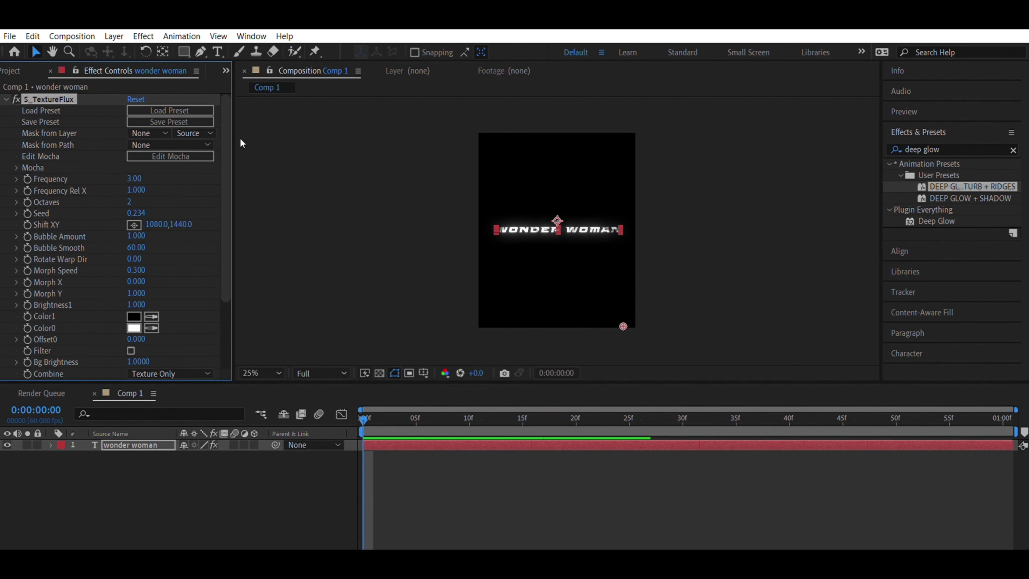
Step: Set the S_TextureFlux Color0 texture colour to yellow
{"action": "left_click", "coordinate": [134, 329]}
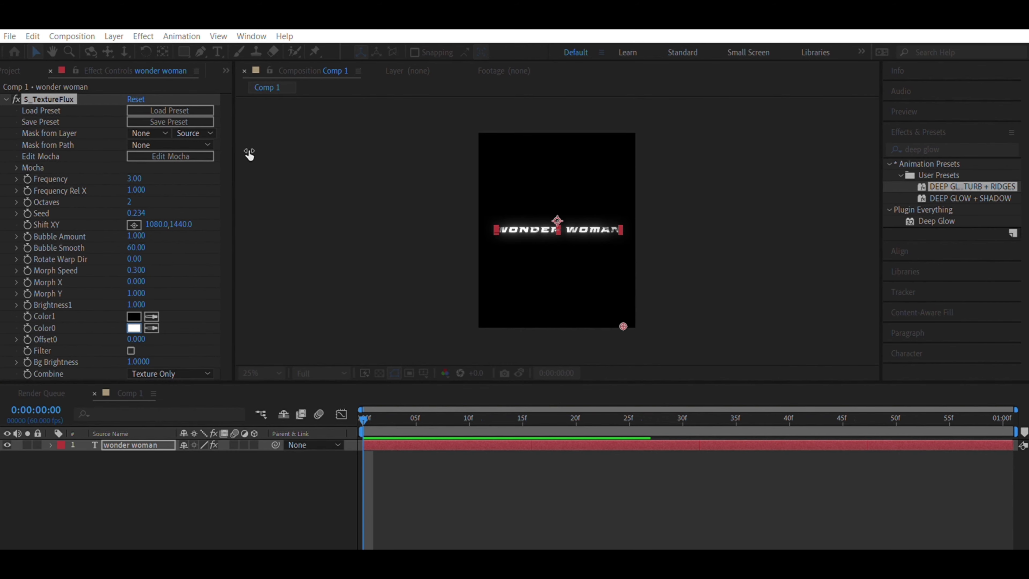
{"action": "left_click", "coordinate": [176, 105]}
{"action": "left_click", "coordinate": [285, 68]}
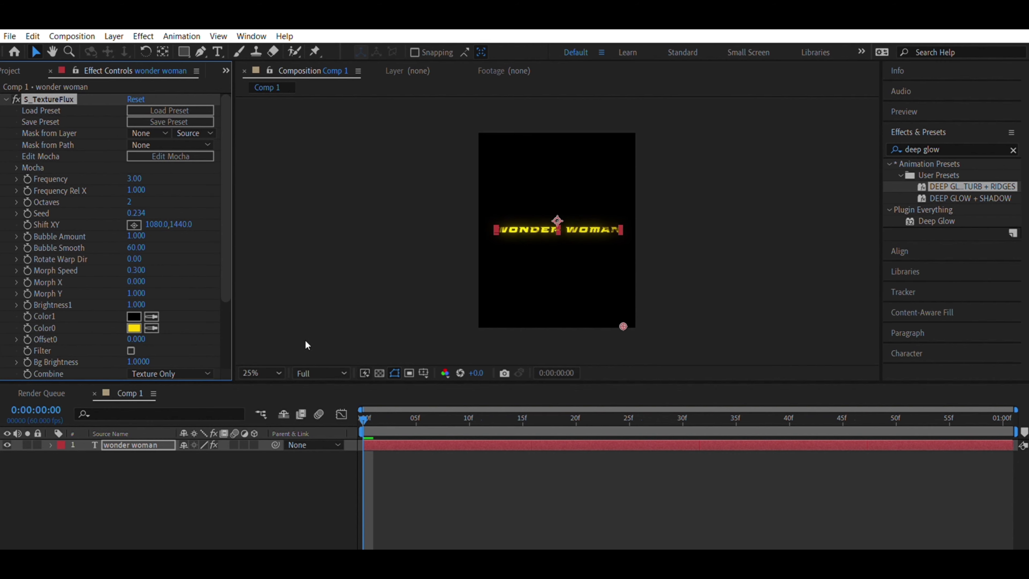
Step: Deselect the layer, scrub the opening frames and drop viewer resolution to Quarter
{"action": "left_click", "coordinate": [502, 485]}
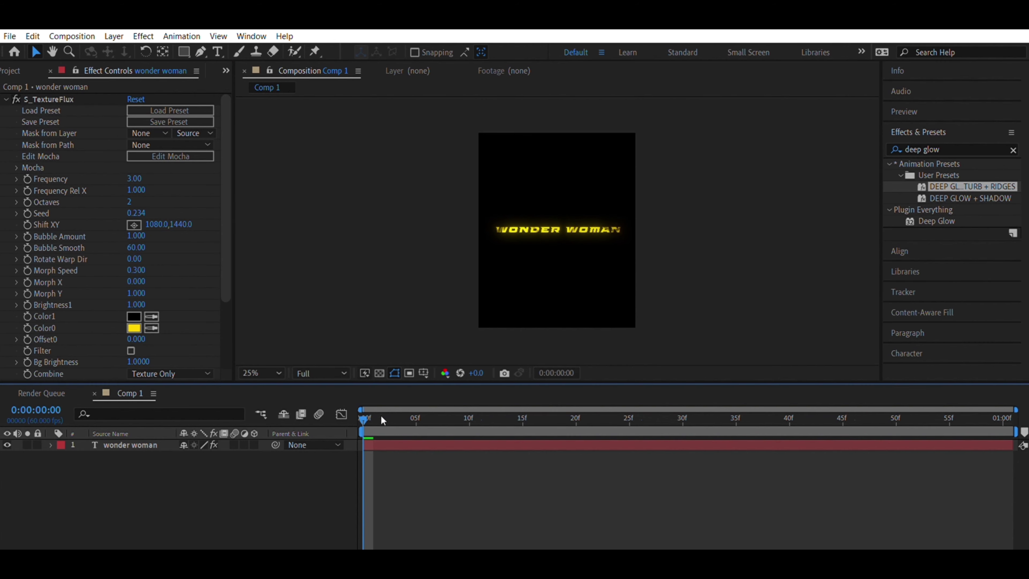
{"action": "left_click_drag", "start_coordinate": [367, 408], "coordinate": [438, 408]}
{"action": "key", "text": "ctrl+shift+alt+j"}
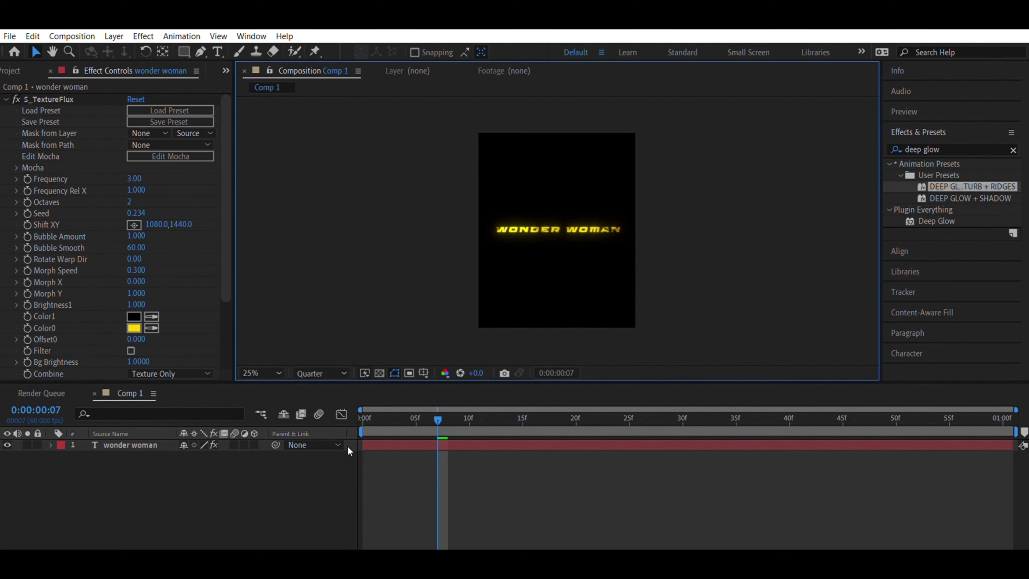
{"action": "mouse_move", "coordinate": [363, 408]}
{"action": "left_mouse_down"}
{"action": "mouse_move", "coordinate": [756, 447]}
{"action": "mouse_move", "coordinate": [311, 459]}
{"action": "left_mouse_up"}
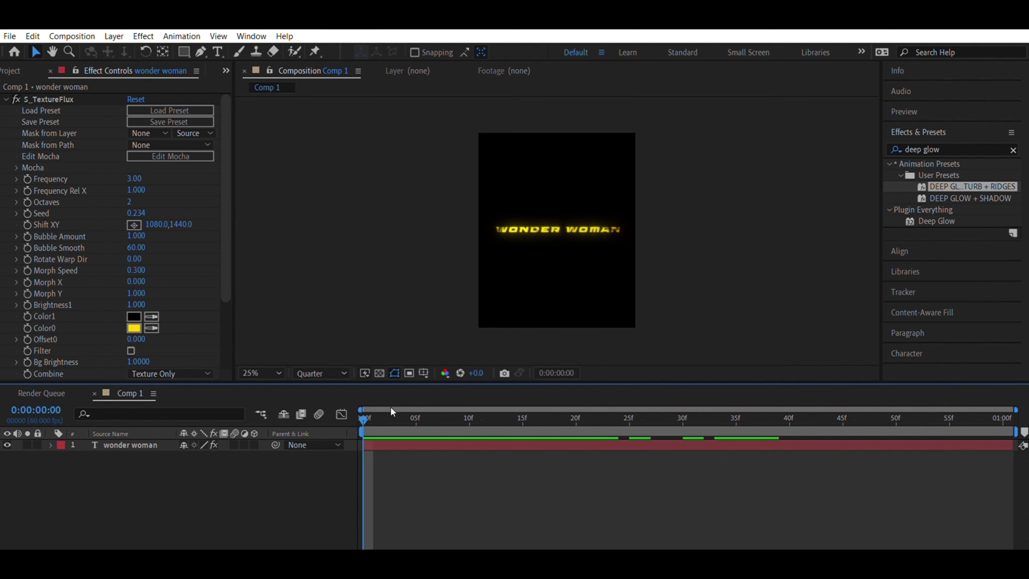
Step: Duplicate the title layer and retype the copy as 'dceu base'
{"action": "key", "text": "ctrl+a"}
{"action": "key", "text": "ctrl+d"}
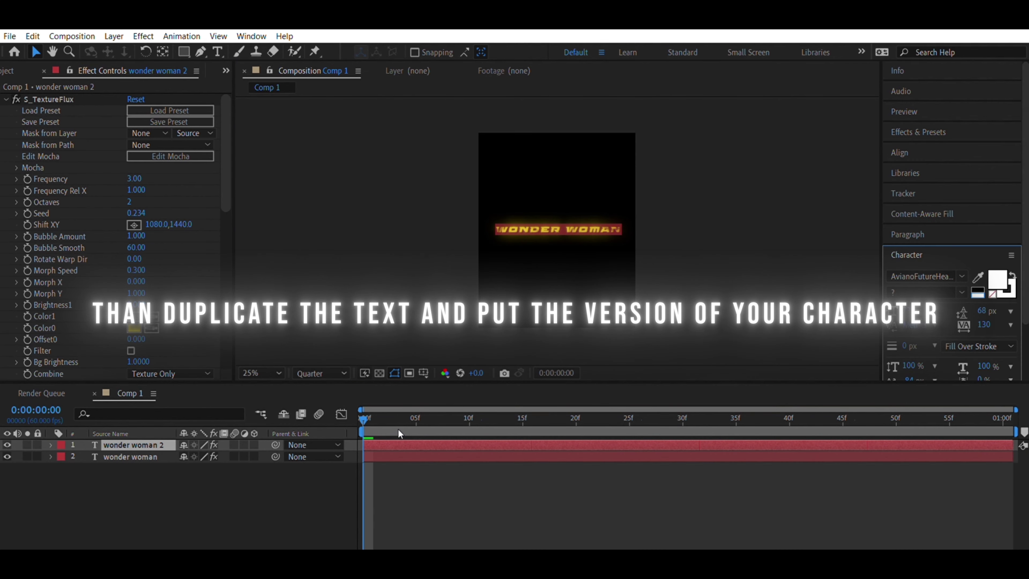
{"action": "key", "text": "ctrl+t"}
{"action": "type", "text": "dceu"}
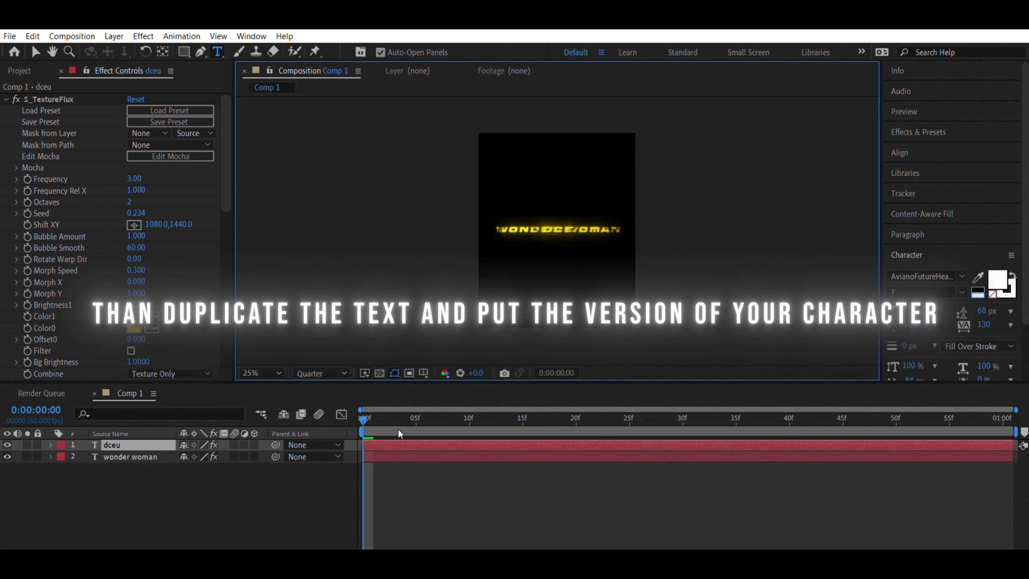
{"action": "type", "text": " base"}
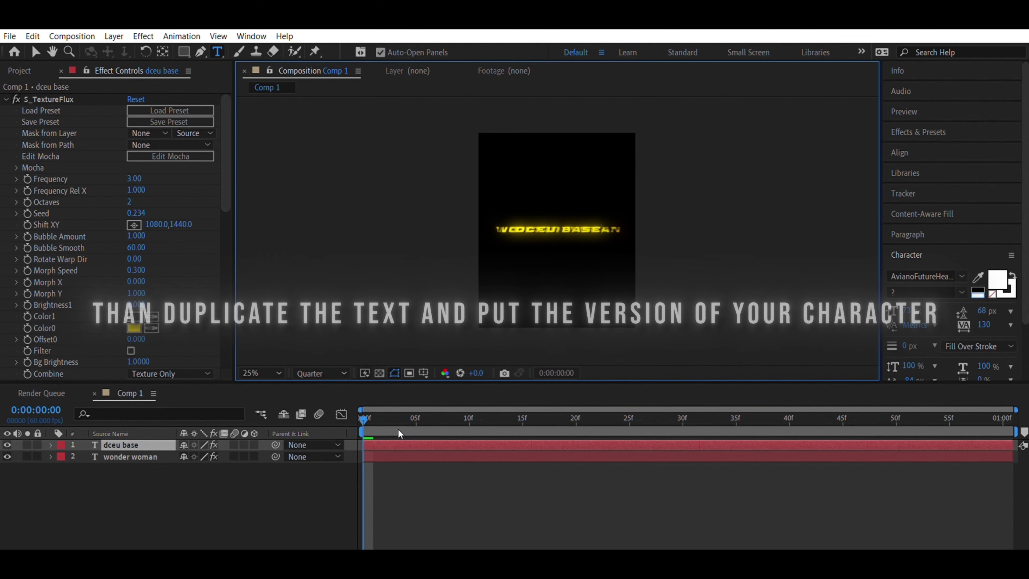
Step: Move the 'dceu base' line lower and shrink it to 50 px
{"action": "key", "text": "ctrl+a"}
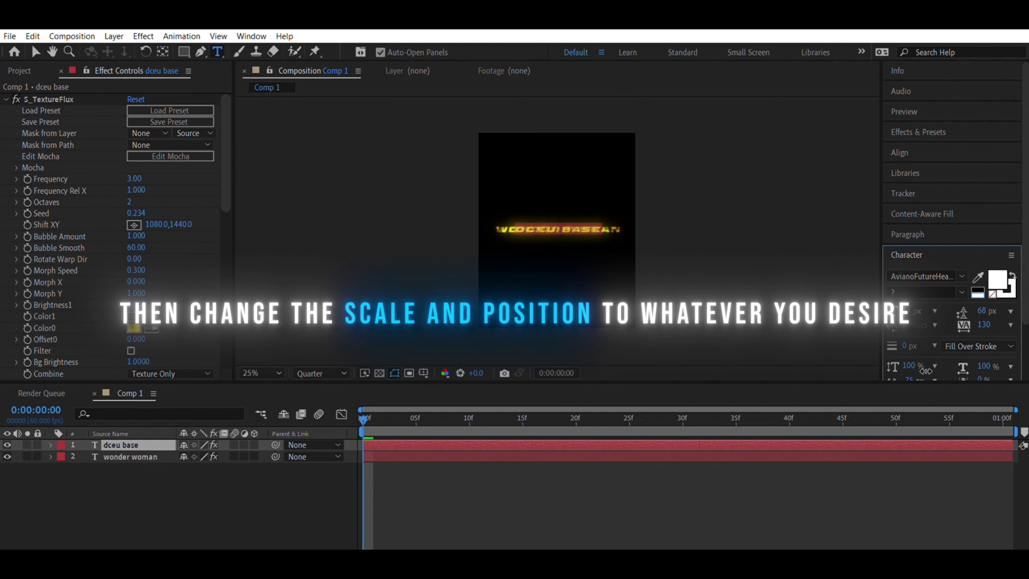
{"action": "left_click_drag", "start_coordinate": [926, 370], "coordinate": [905, 372]}
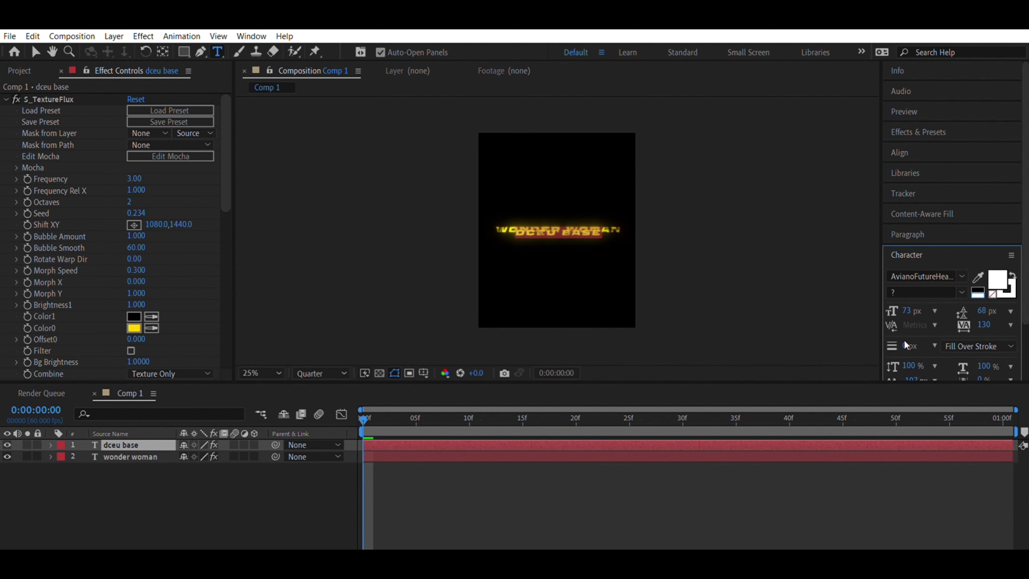
{"action": "left_click_drag", "start_coordinate": [913, 310], "coordinate": [898, 315]}
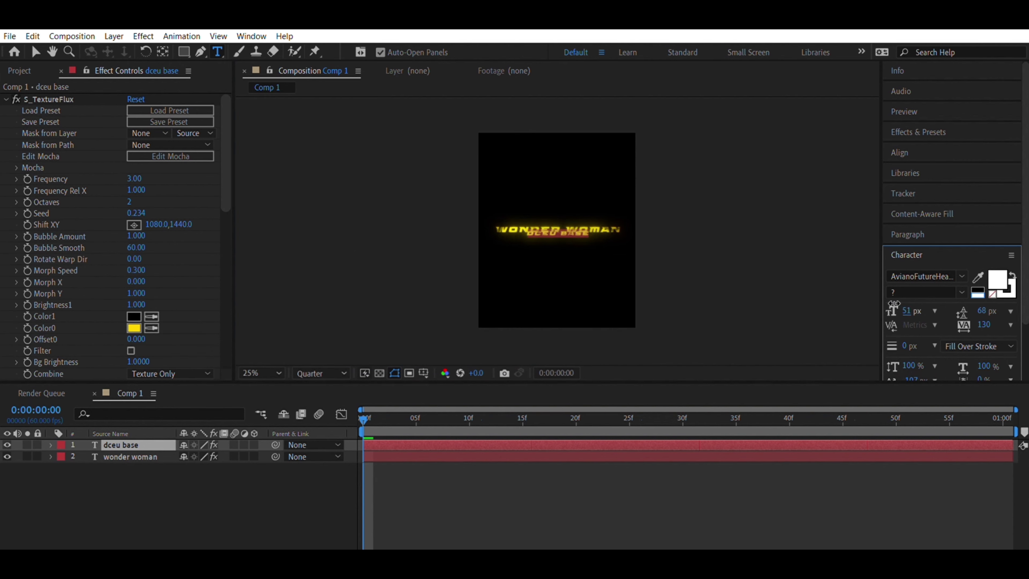
{"action": "left_click", "coordinate": [695, 490]}
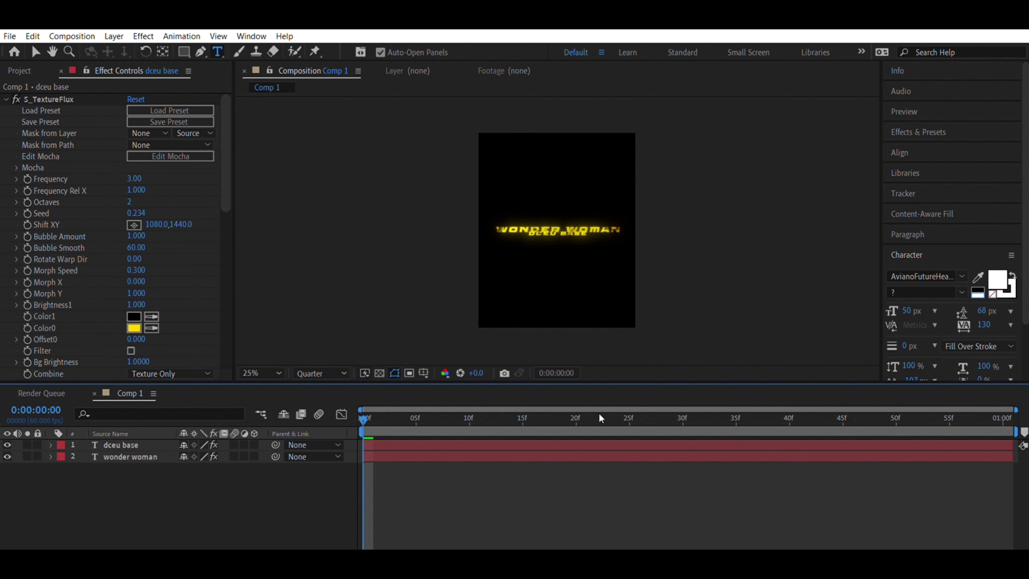
{"action": "left_click", "coordinate": [599, 444]}
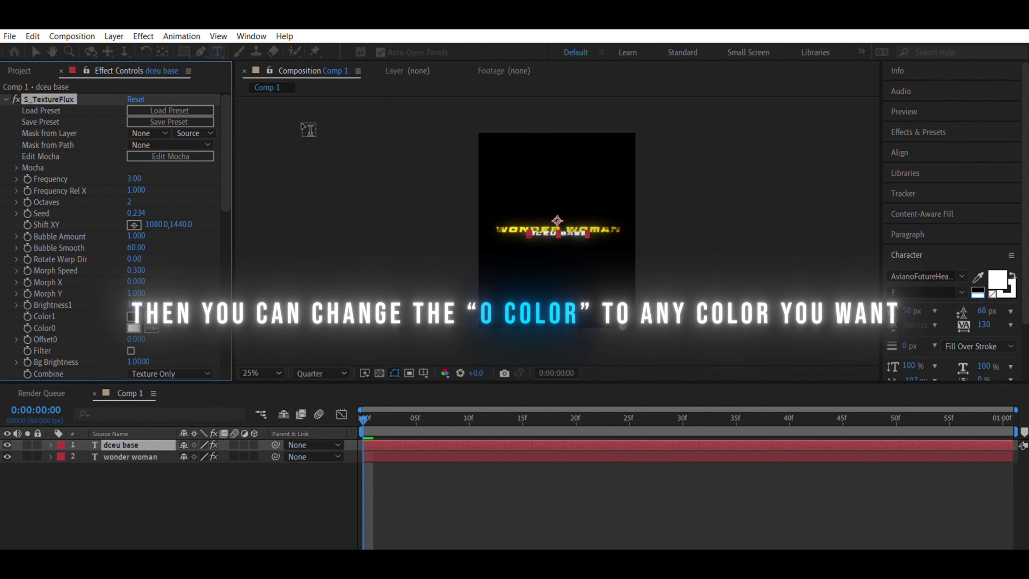
Step: Add the Wonder Woman logo PNG to Comp 1 as a third layer
{"action": "left_click", "coordinate": [576, 499]}
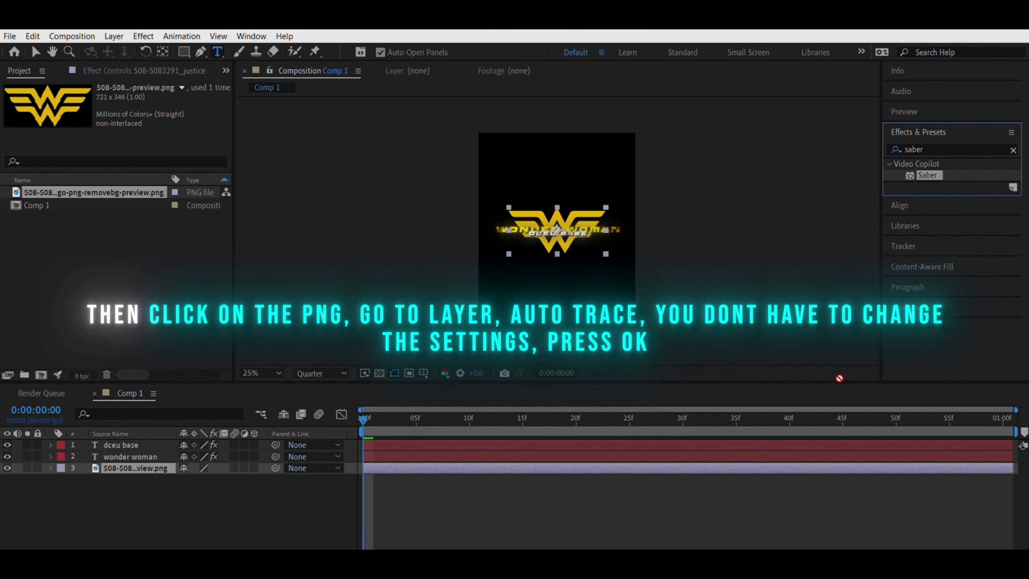
{"action": "left_click_drag", "start_coordinate": [839, 378], "coordinate": [934, 173]}
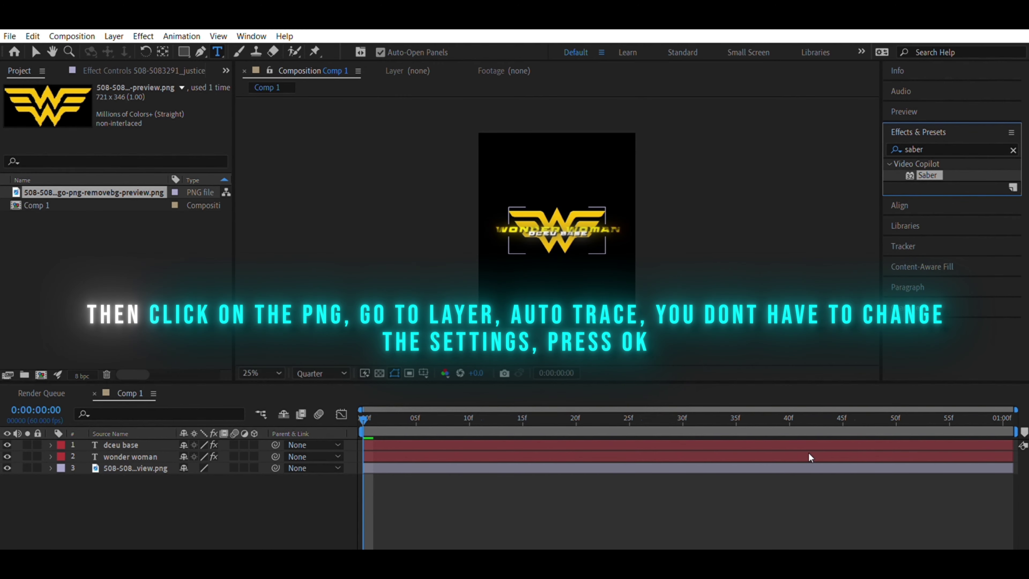
Step: Paste the auto-traced logo masks onto a new white solid layer
{"action": "left_click", "coordinate": [511, 468]}
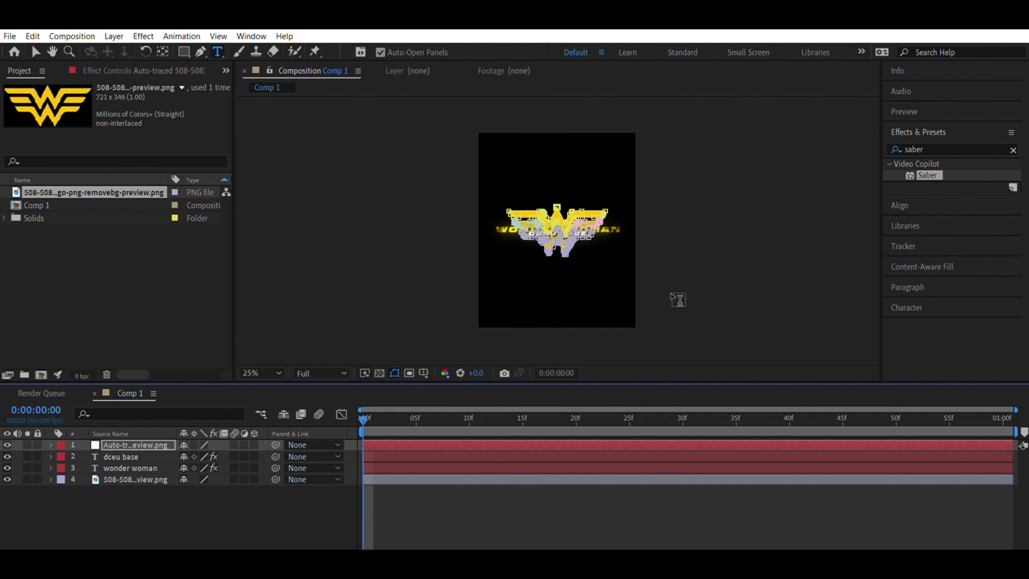
{"action": "key", "text": "m"}
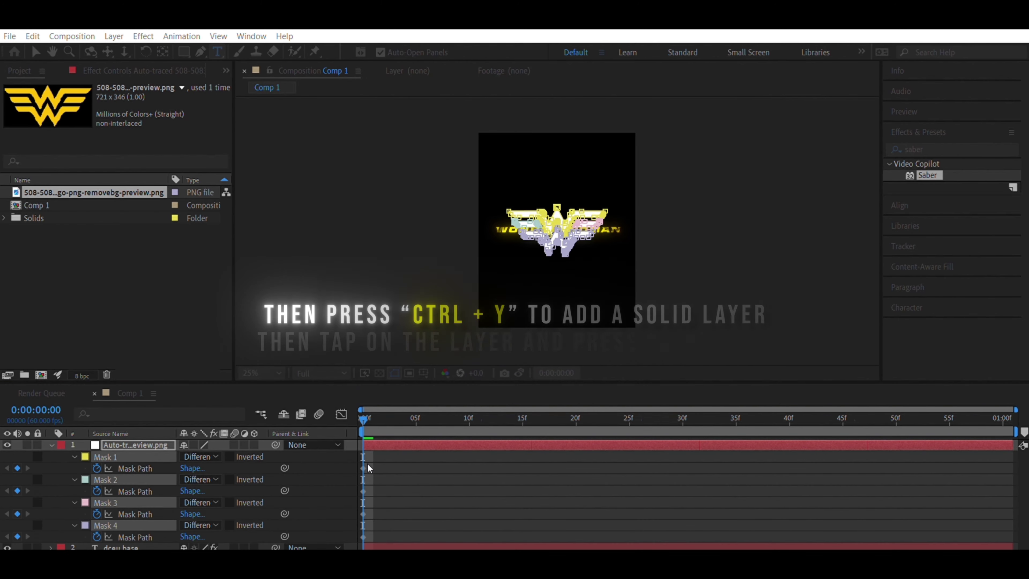
{"action": "key", "text": "ctrl+y"}
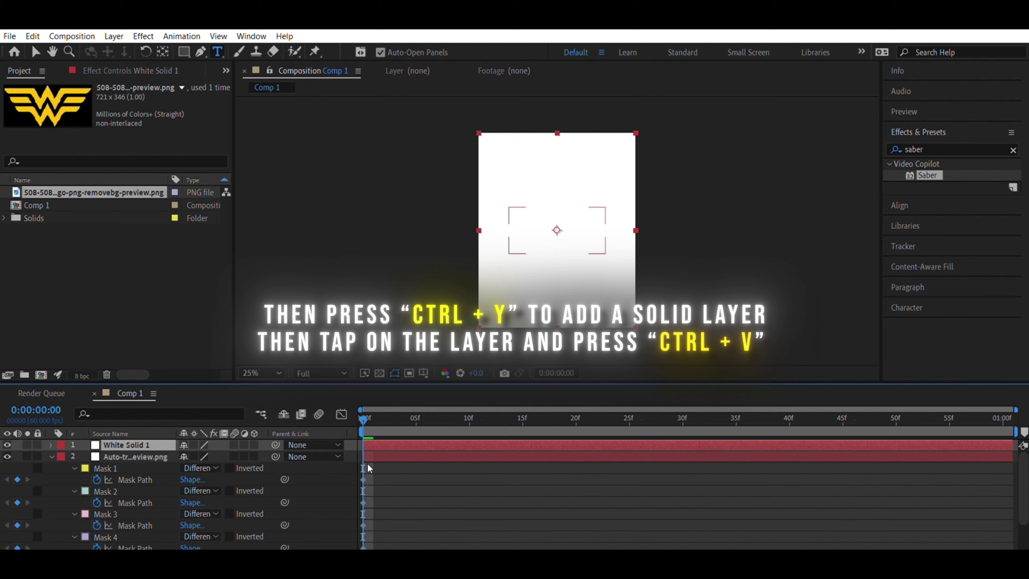
{"action": "left_click", "coordinate": [398, 442]}
{"action": "key", "text": "ctrl+v"}
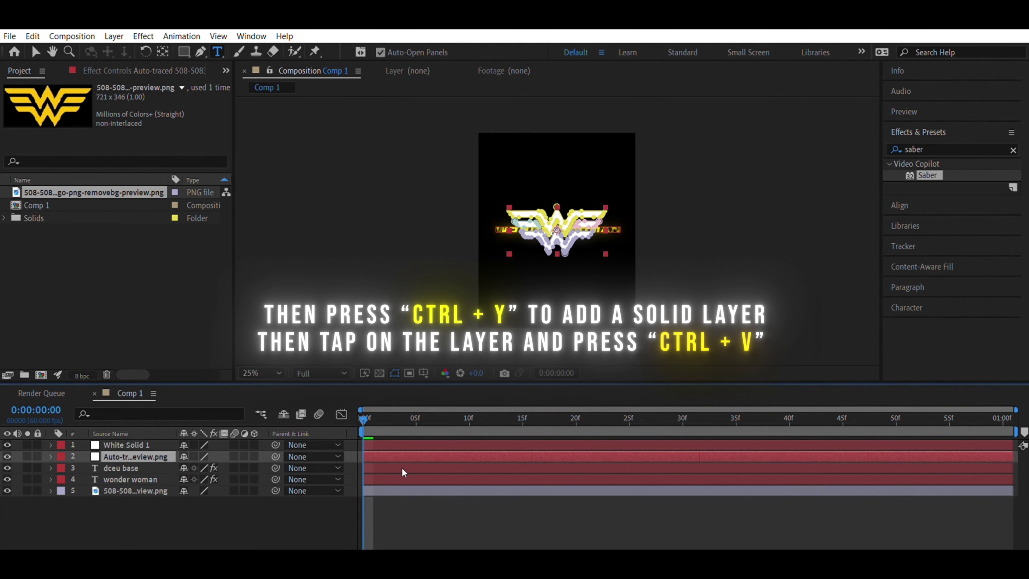
Step: Delete the traced and original PNG layers and apply Saber to White Solid 1
{"action": "left_click", "coordinate": [405, 489], "text": "ctrl"}
{"action": "key", "text": "Delete"}
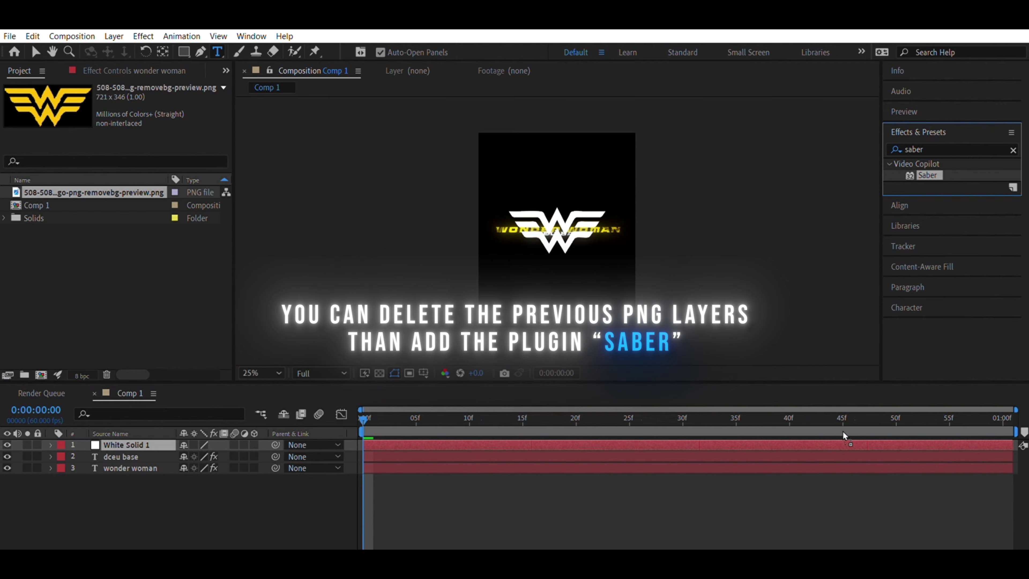
{"action": "left_click_drag", "start_coordinate": [928, 175], "coordinate": [847, 445]}
Step: Set Saber's Core Type to Layer Masks and its Composite Setting to Transparent
{"action": "left_click", "coordinate": [539, 490]}
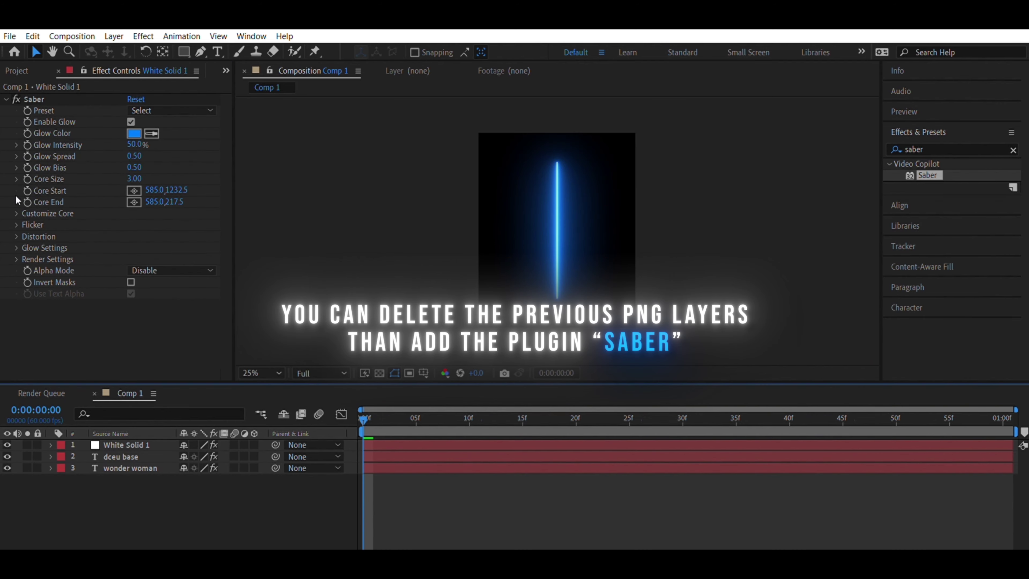
{"action": "left_click", "coordinate": [17, 214]}
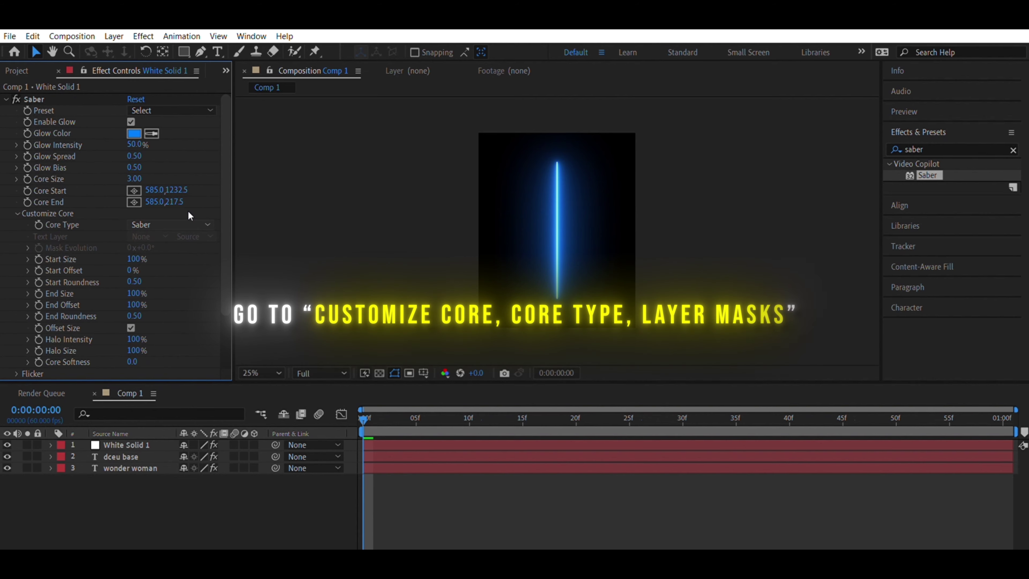
{"action": "left_click", "coordinate": [180, 238]}
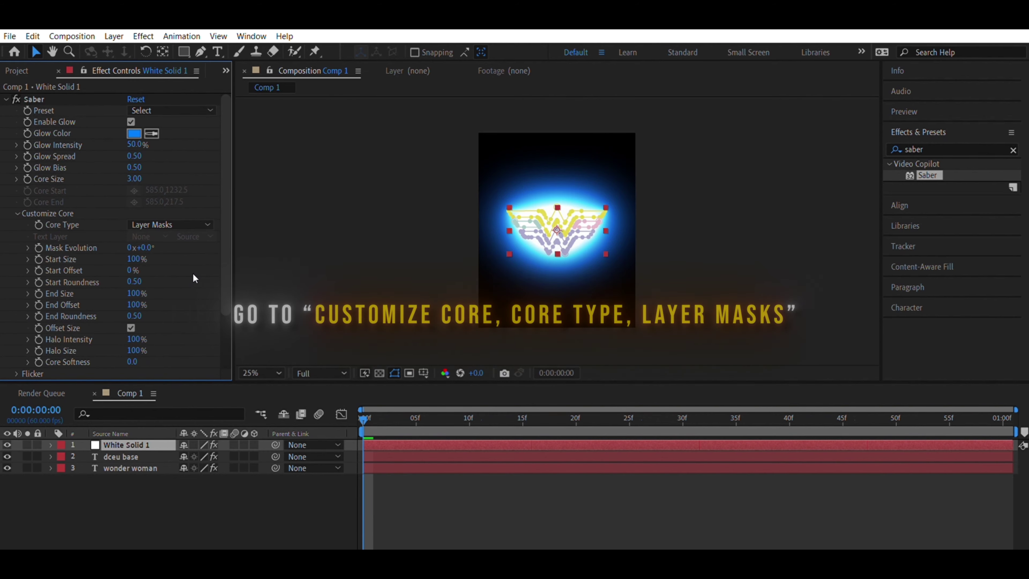
{"action": "scroll", "coordinate": [195, 279], "scroll_direction": "down", "scroll_amount": 2}
{"action": "scroll", "coordinate": [195, 279], "scroll_direction": "down", "scroll_amount": 1}
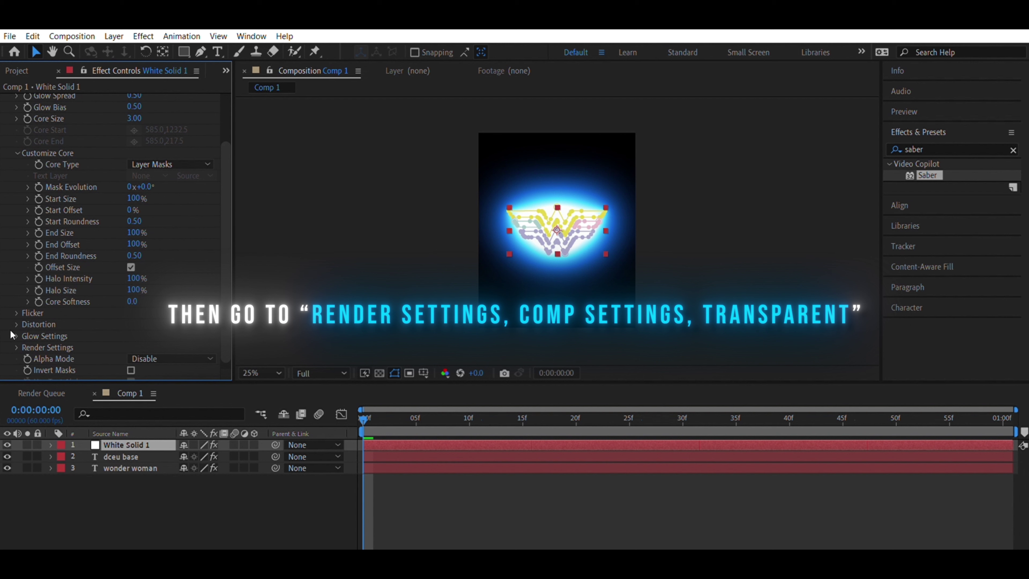
{"action": "left_click", "coordinate": [16, 348]}
{"action": "scroll", "coordinate": [16, 347], "scroll_direction": "down", "scroll_amount": 2}
{"action": "scroll", "coordinate": [16, 347], "scroll_direction": "down", "scroll_amount": 1}
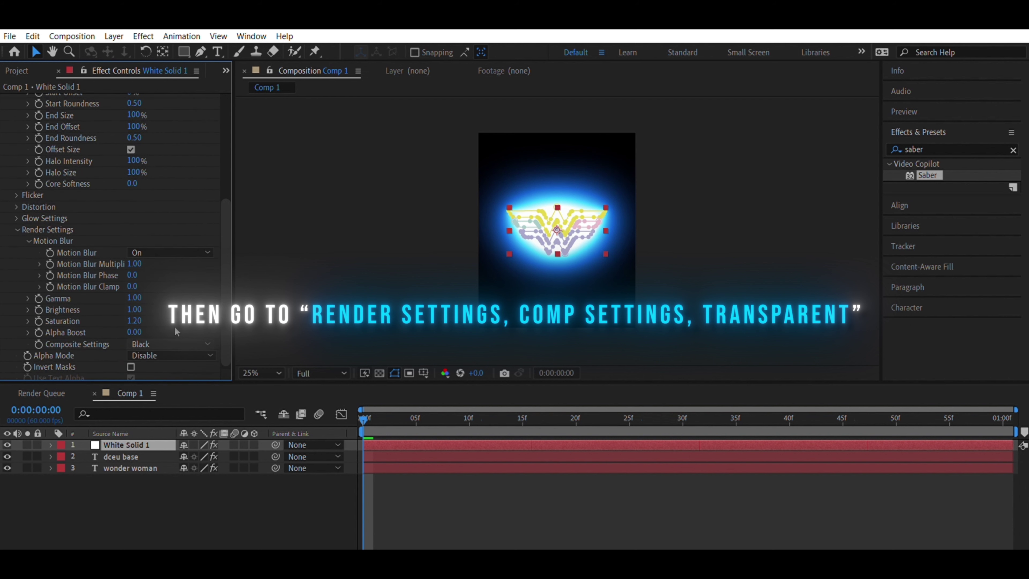
{"action": "left_click", "coordinate": [170, 342]}
{"action": "left_click", "coordinate": [162, 354]}
Step: Adjust Saber's Glow Intensity, entering 12% and then 8%
{"action": "scroll", "coordinate": [210, 275], "scroll_direction": "up", "scroll_amount": 5}
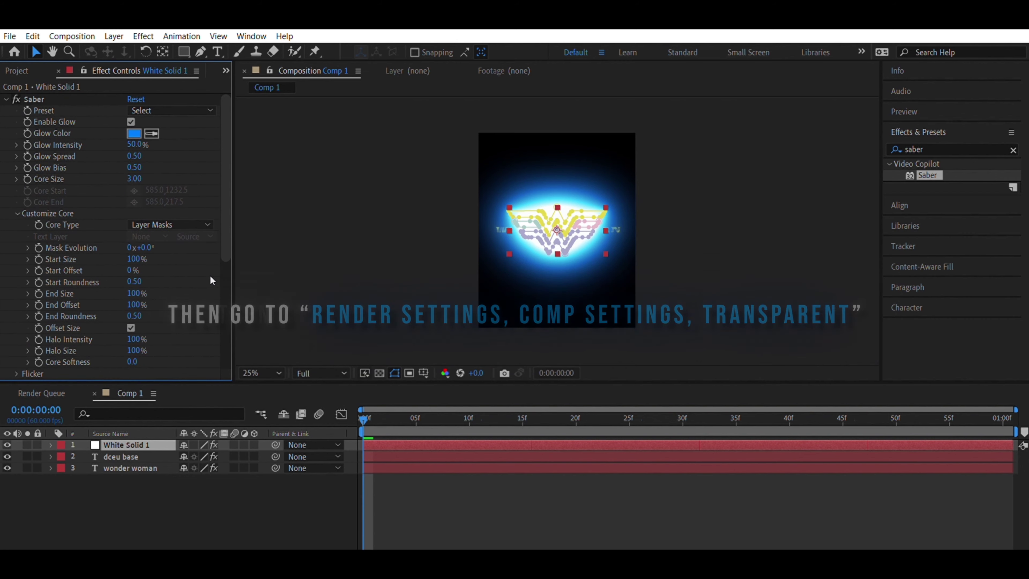
{"action": "left_click", "coordinate": [138, 142]}
{"action": "type", "text": "12"}
{"action": "key", "text": "Return"}
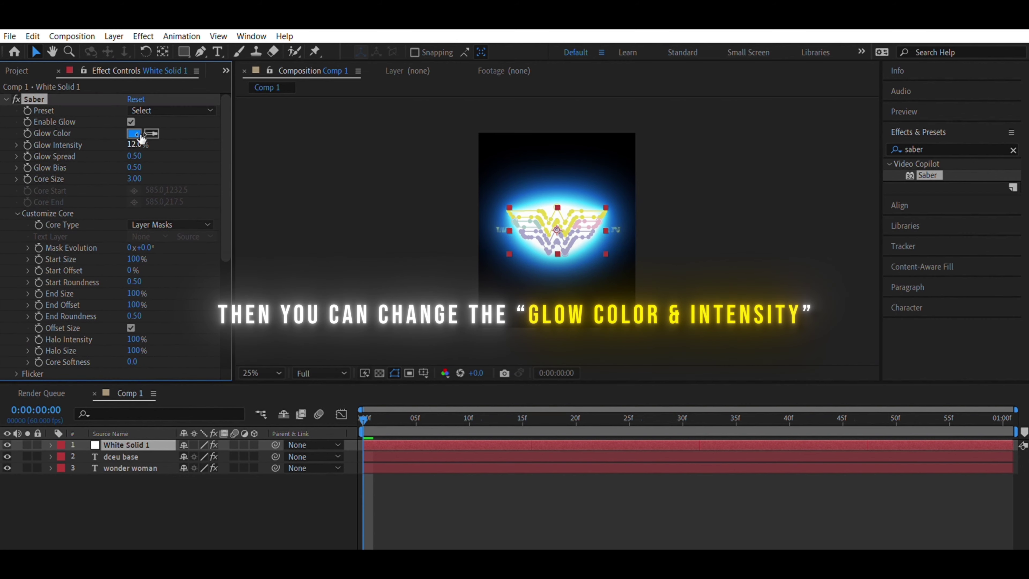
{"action": "left_click", "coordinate": [138, 138]}
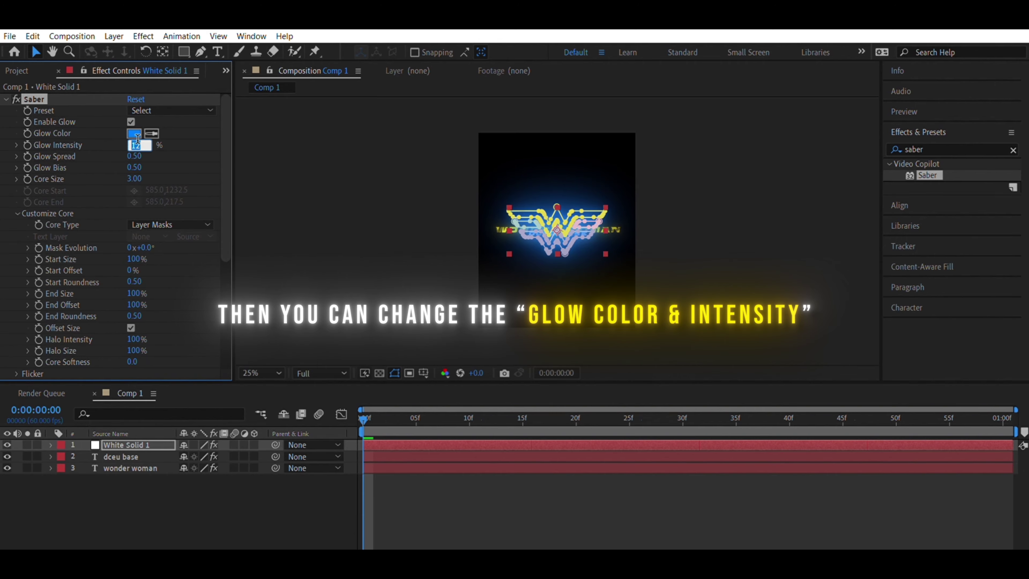
{"action": "type", "text": "8"}
{"action": "key", "text": "Return"}
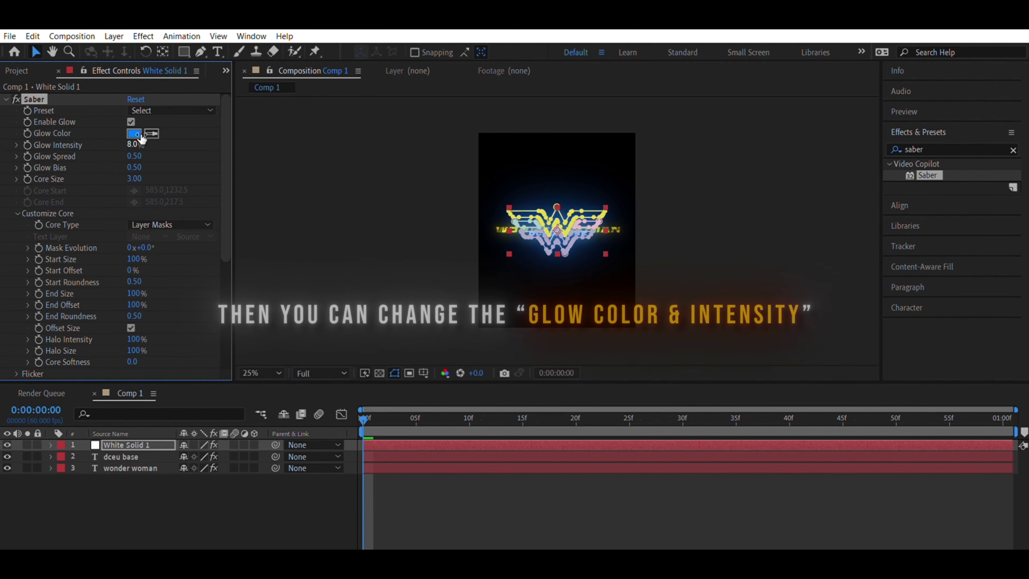
{"action": "left_click", "coordinate": [443, 480]}
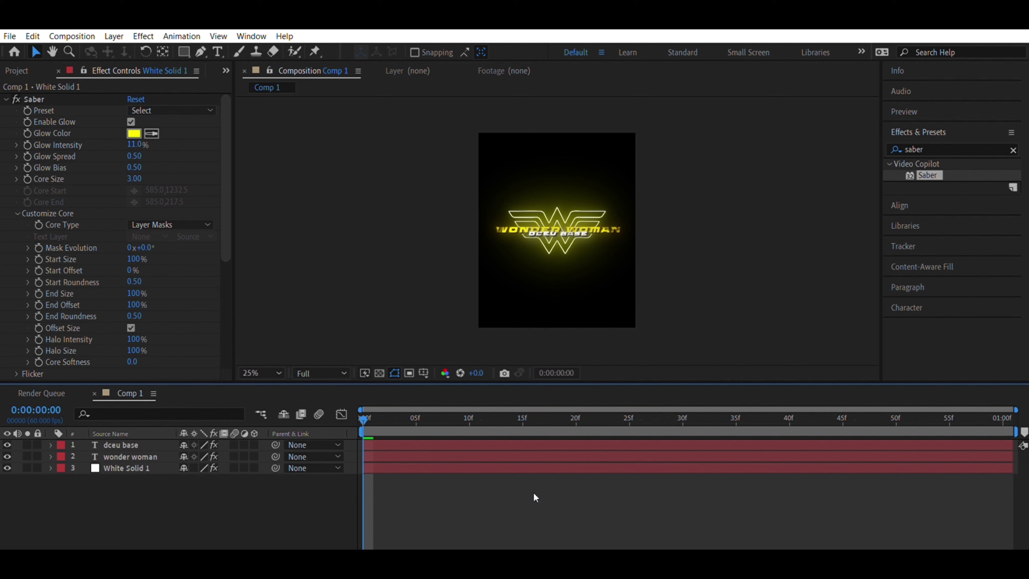
{"action": "key", "text": "space"}
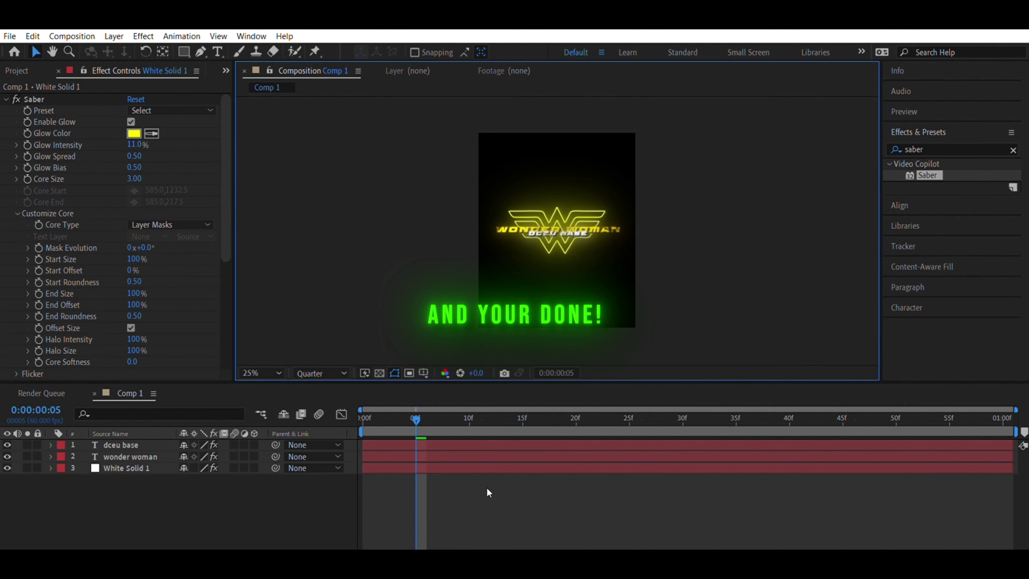
{"action": "left_click_drag", "start_coordinate": [406, 408], "coordinate": [368, 408]}
{"action": "key", "text": "space"}
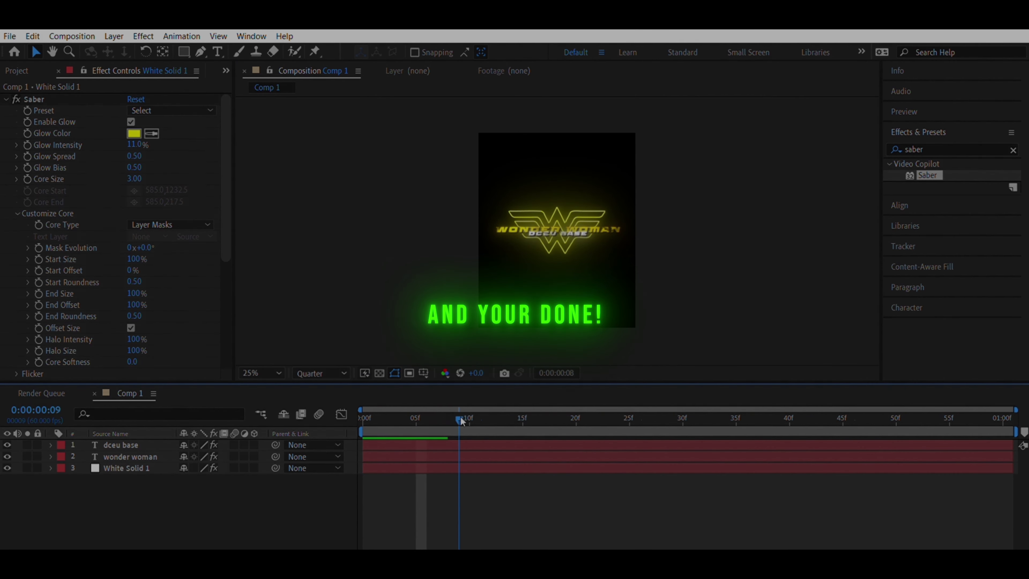